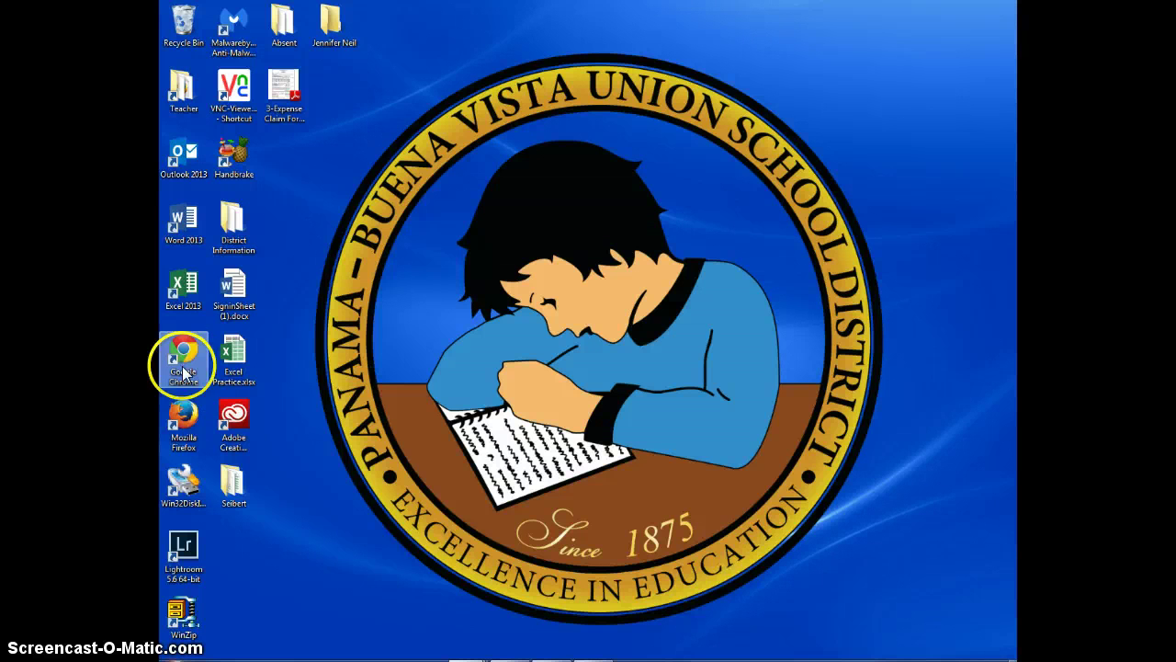
left_click(181, 414)
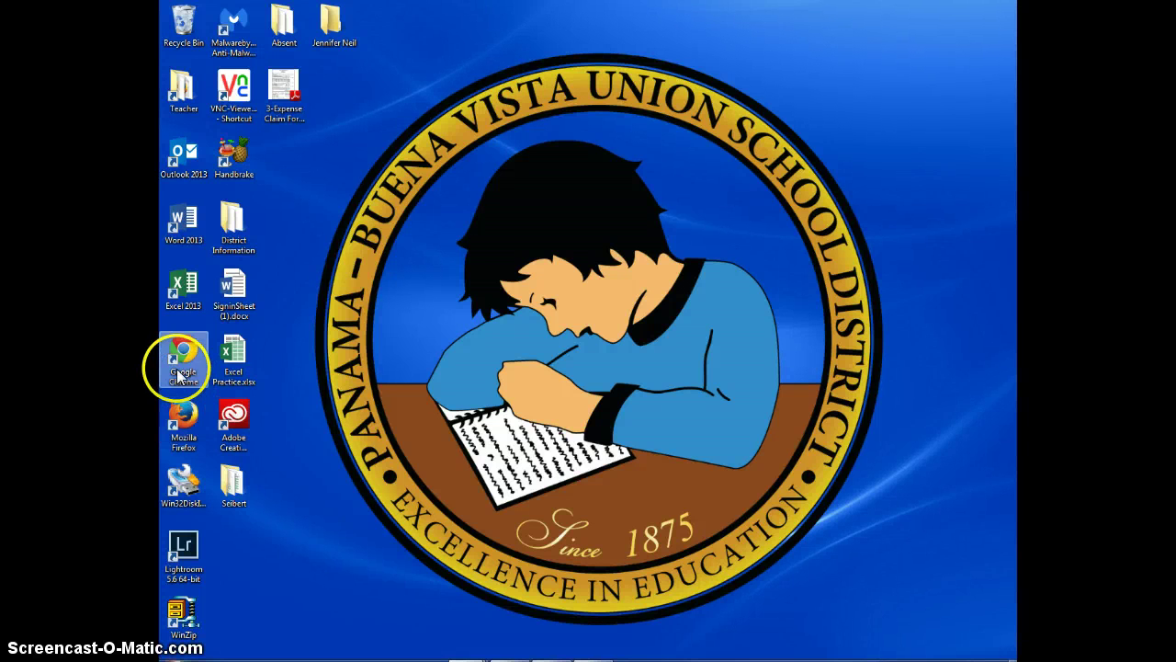
left_click(183, 419)
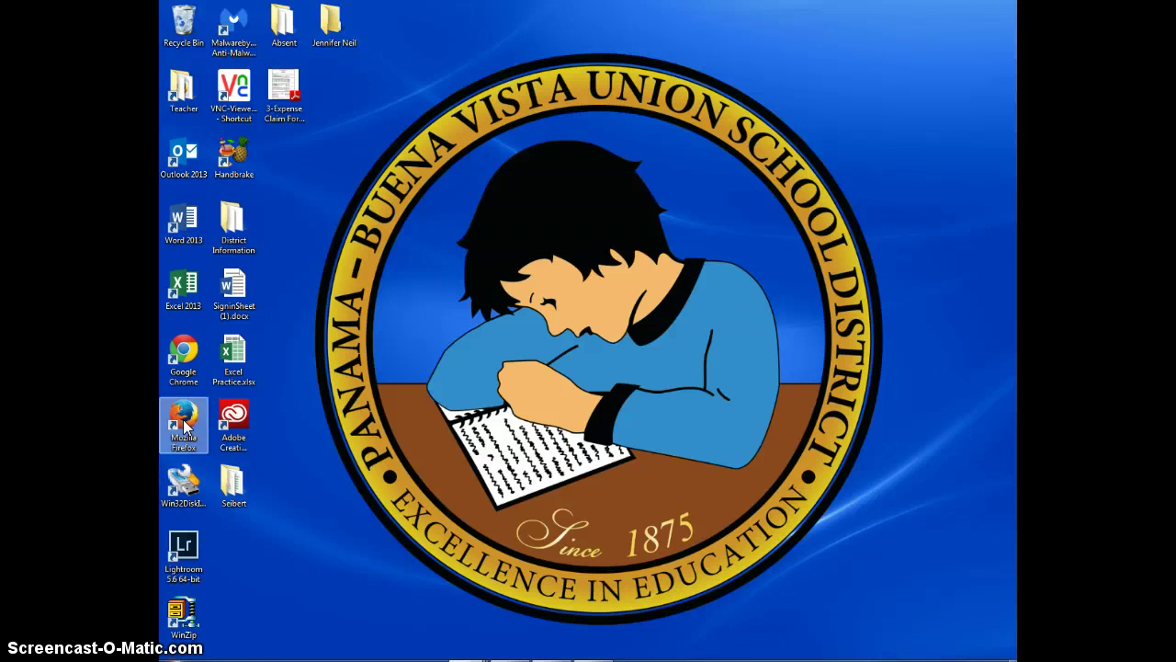
left_click(183, 351)
Switch to the Google Chrome window that shows the Google home page
left_click(472, 656)
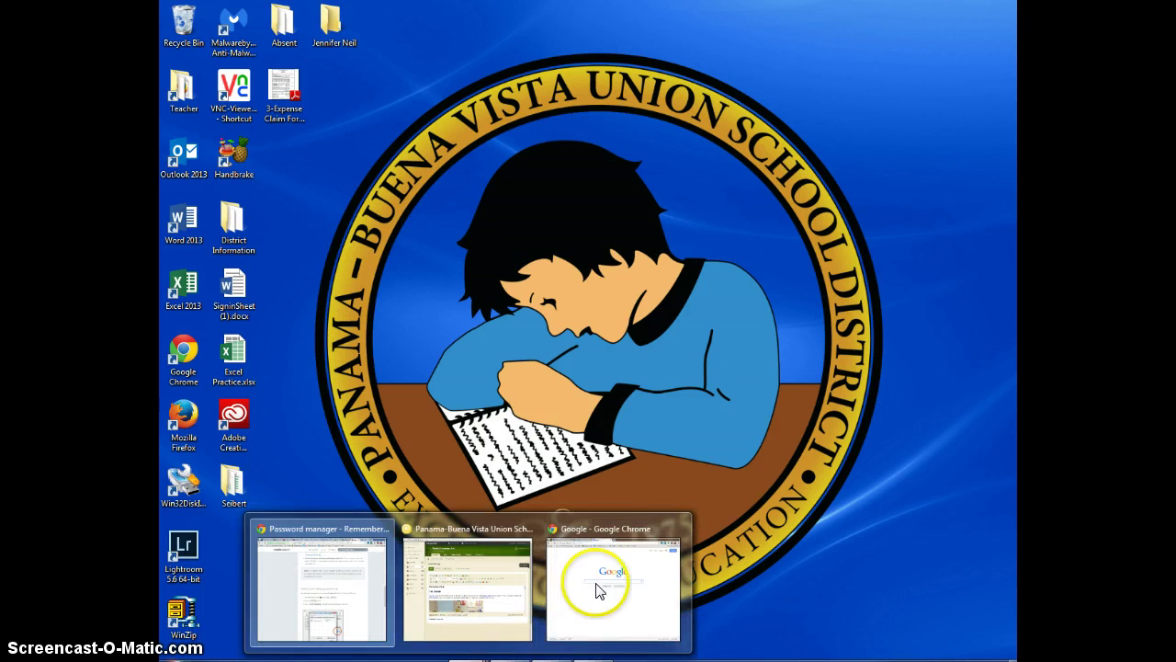
left_click(597, 589)
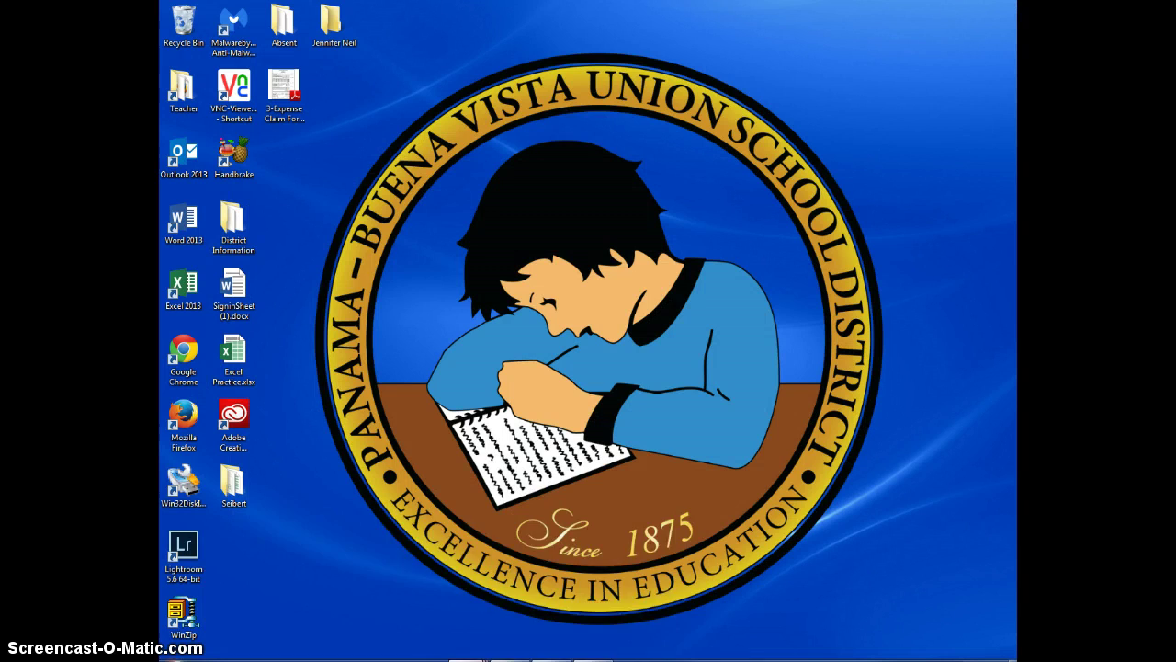
left_click(603, 591)
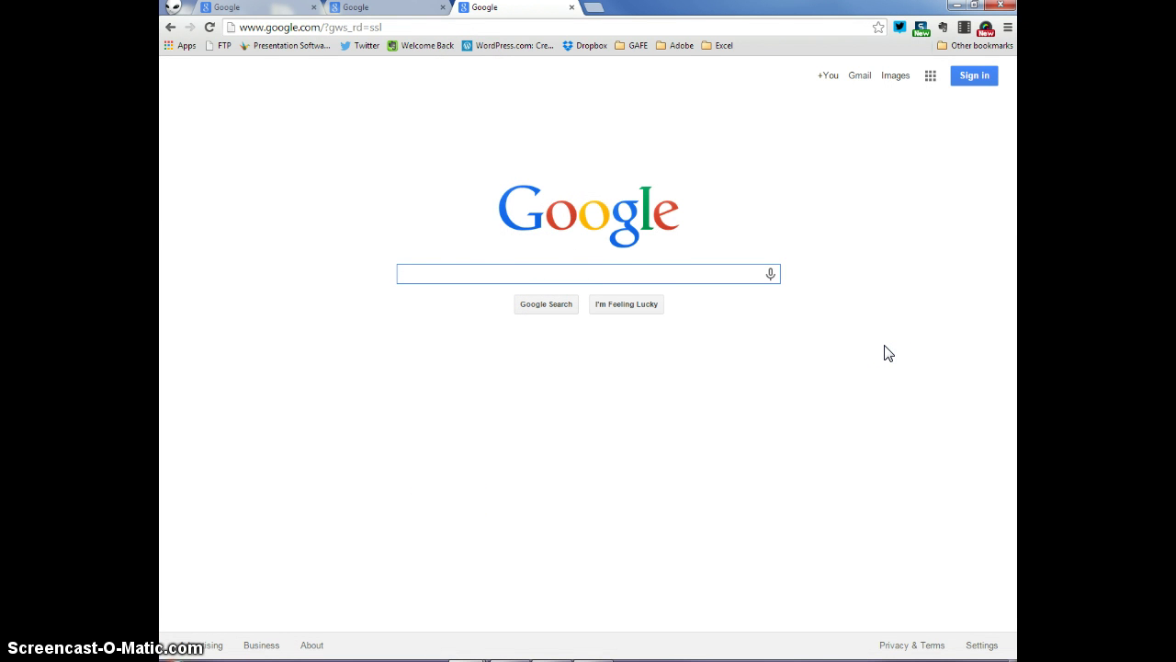
Open Chrome's browsing history and bring up its options for clearing browsing data
left_click(1006, 30)
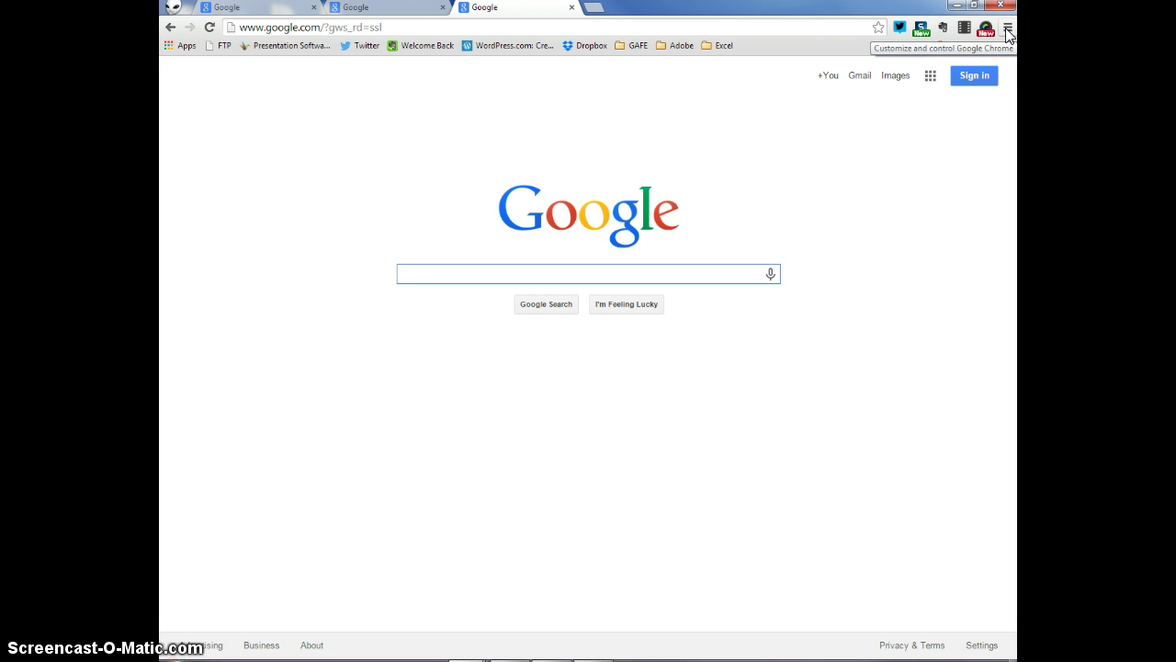
left_click(1008, 33)
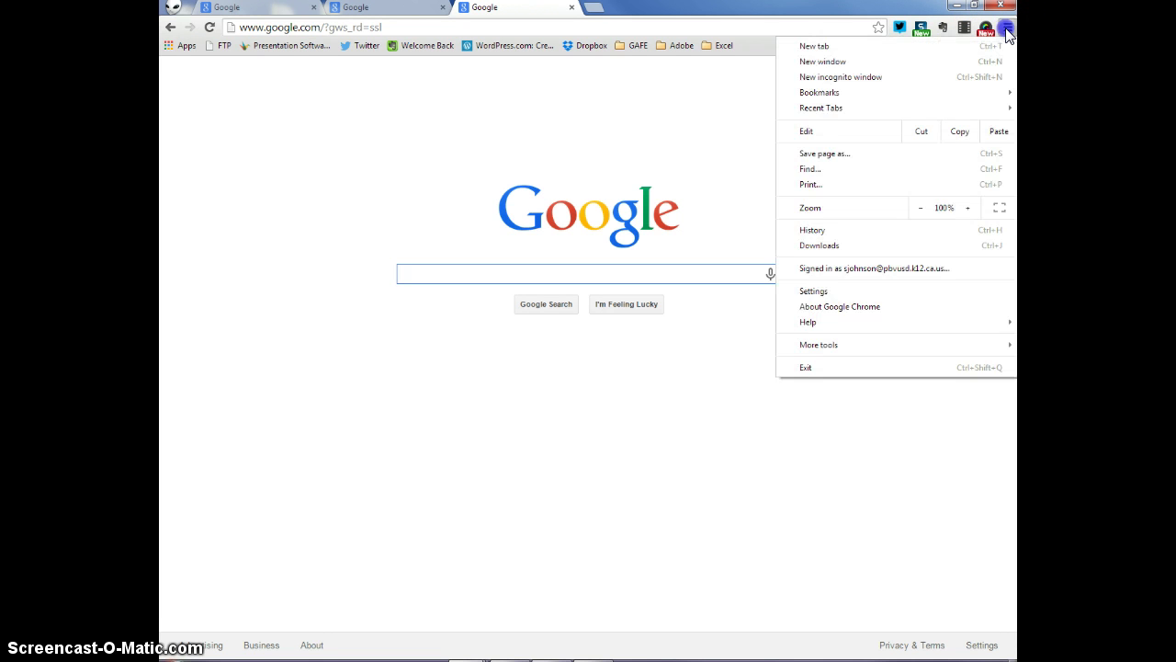
left_click(829, 231)
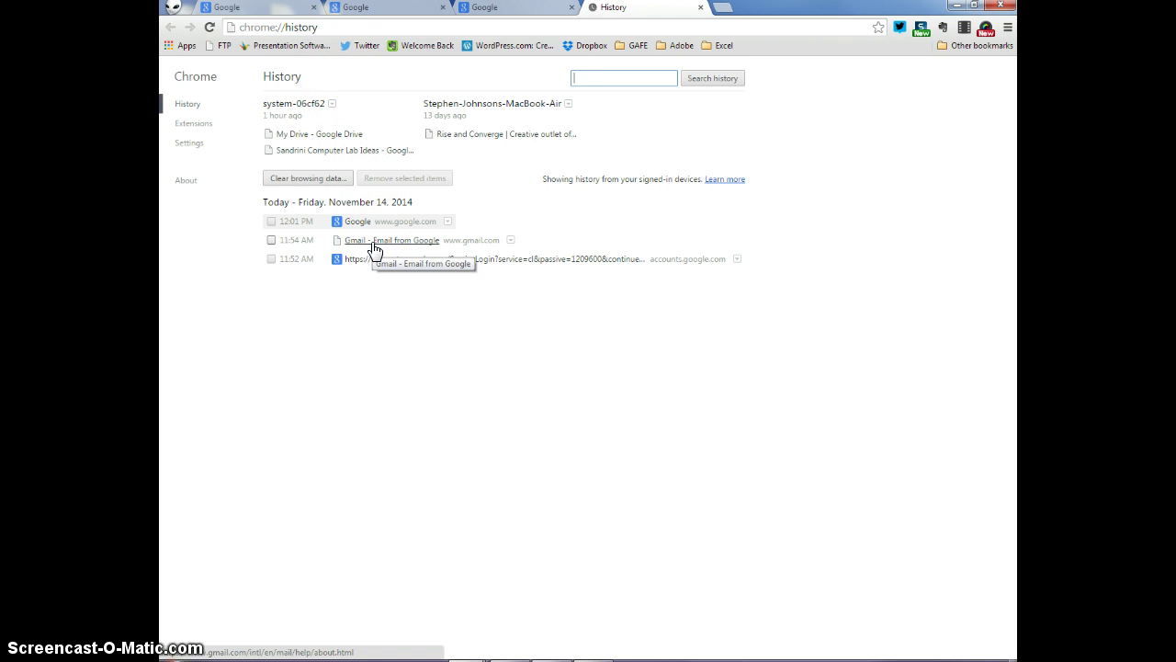
left_click(303, 180)
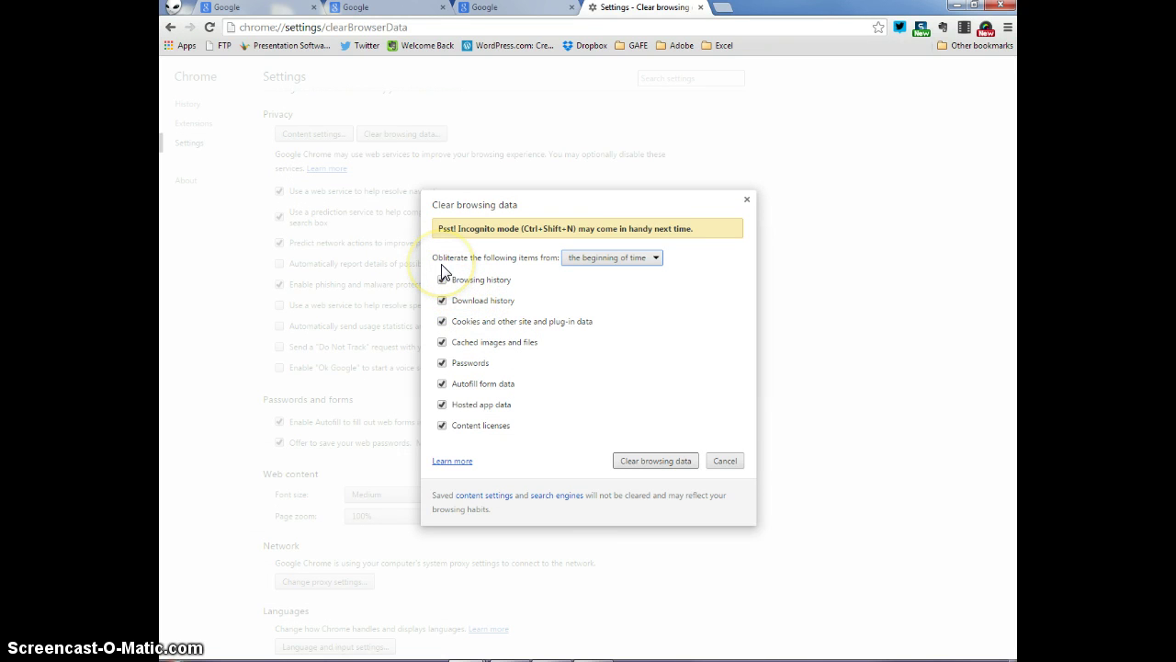
Exclude passwords, autofill form data, hosted app data and content licenses from the data to clear
left_click(442, 363)
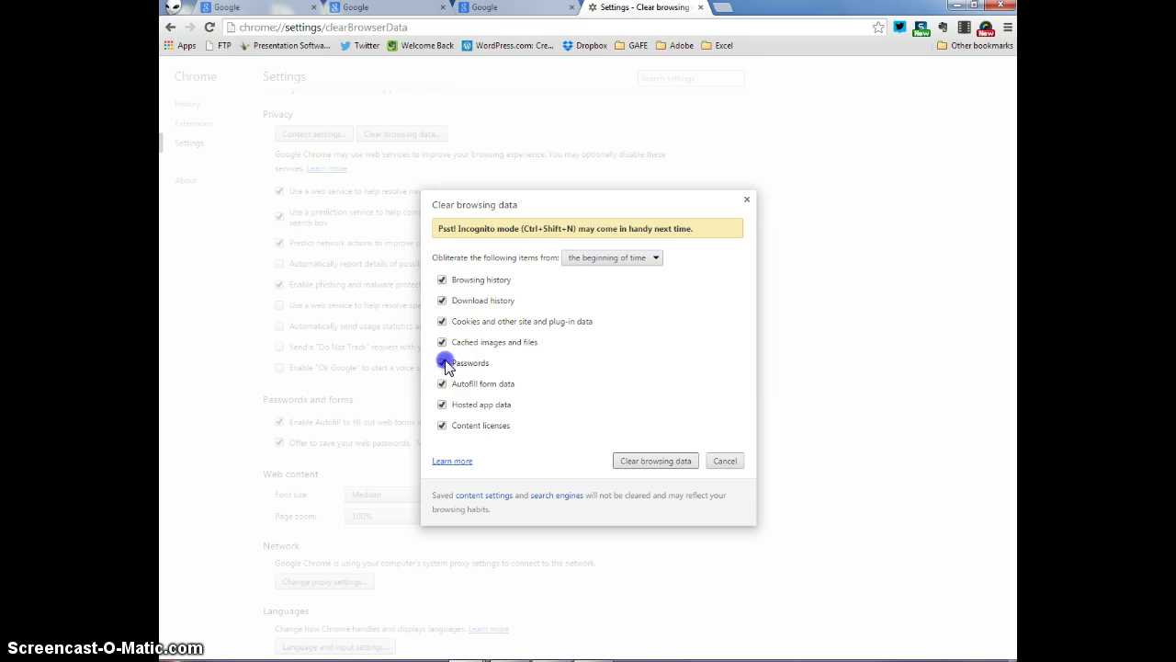
left_click(442, 383)
left_click(442, 404)
left_click(442, 425)
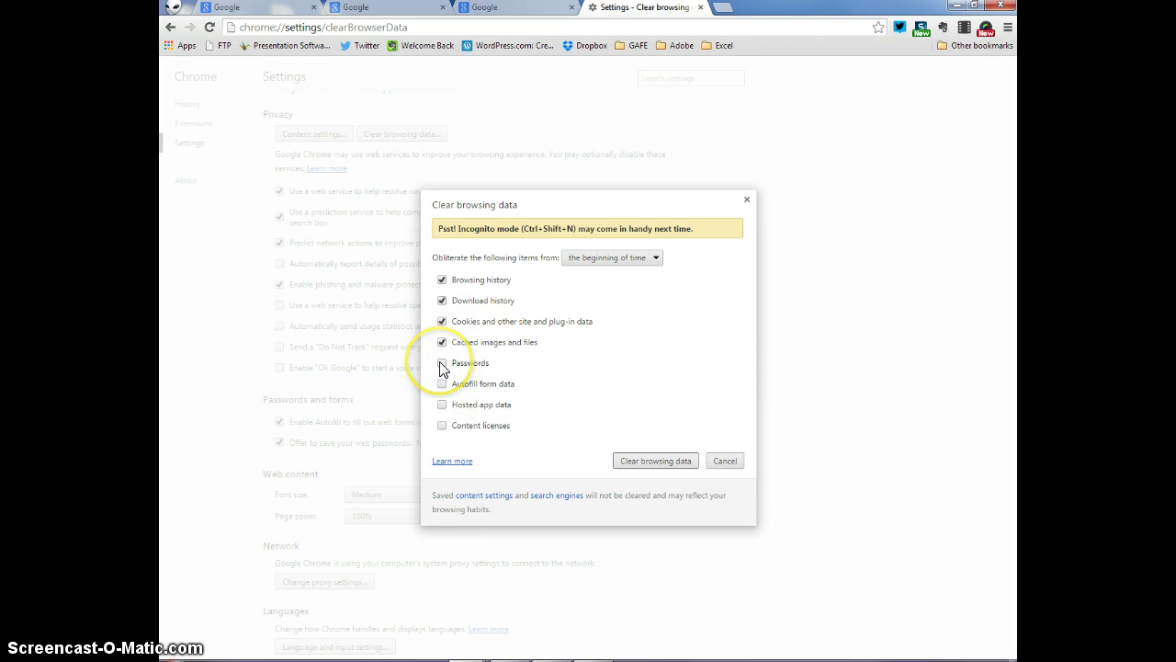
Include passwords, autofill form data, hosted app data and content licenses again, and dismiss the dialog without clearing
left_click(442, 363)
left_click(442, 383)
left_click(442, 405)
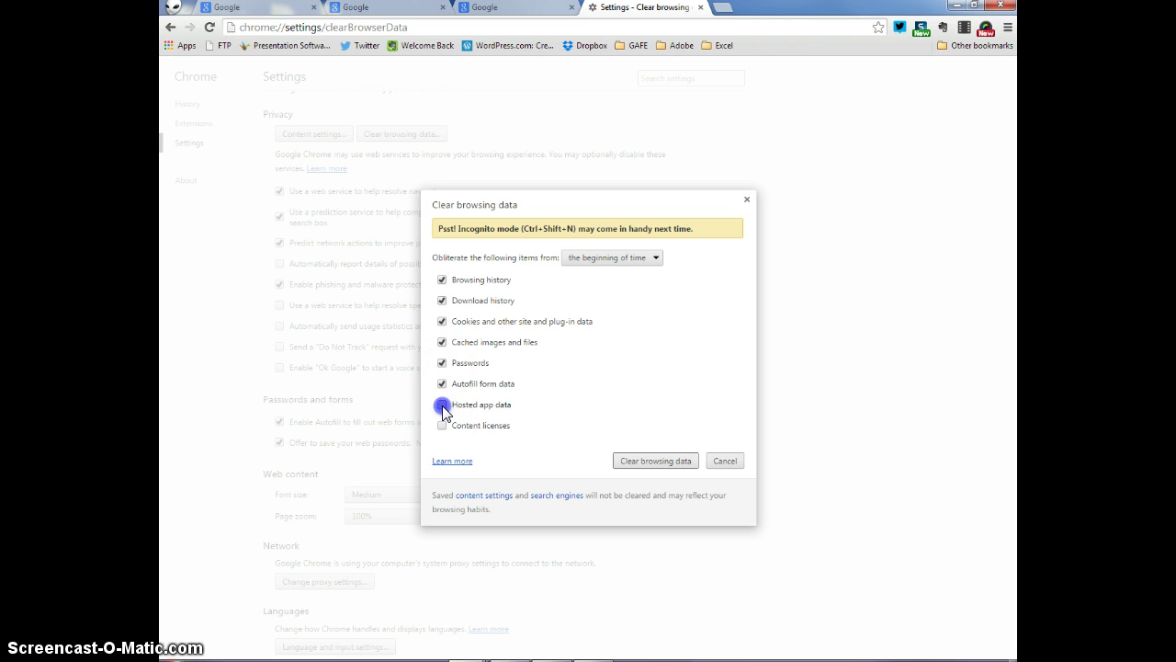
left_click(442, 425)
left_click(747, 202)
Leave the settings page by loading google.com in the same tab
scroll(499, 452, "down", 5)
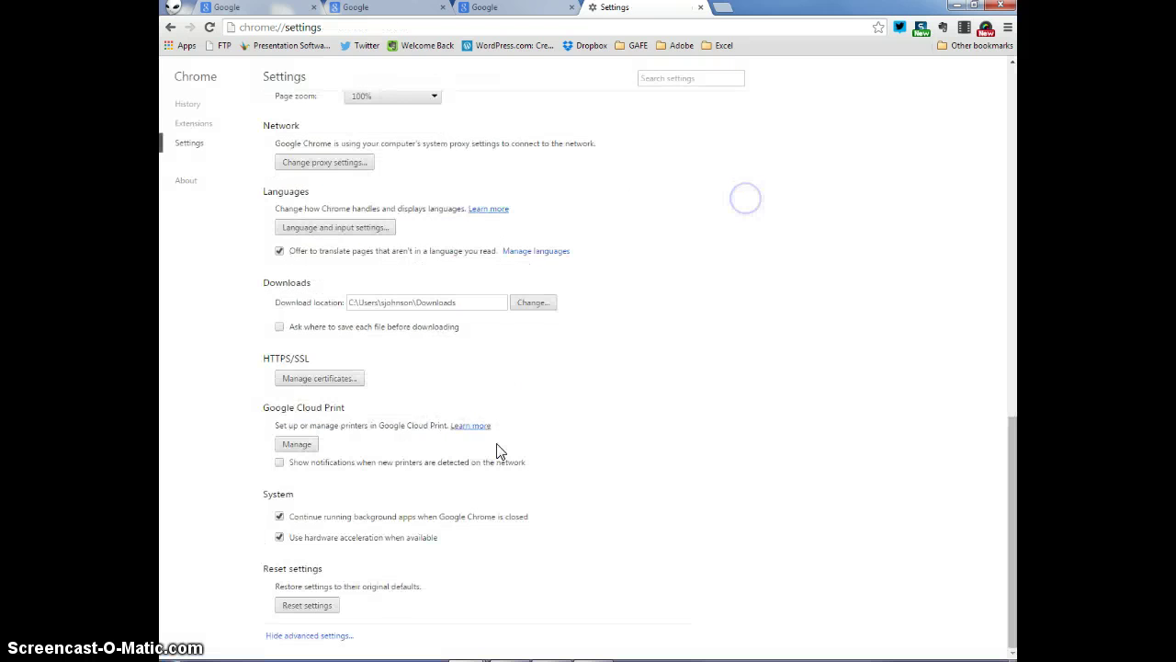
left_click(317, 27)
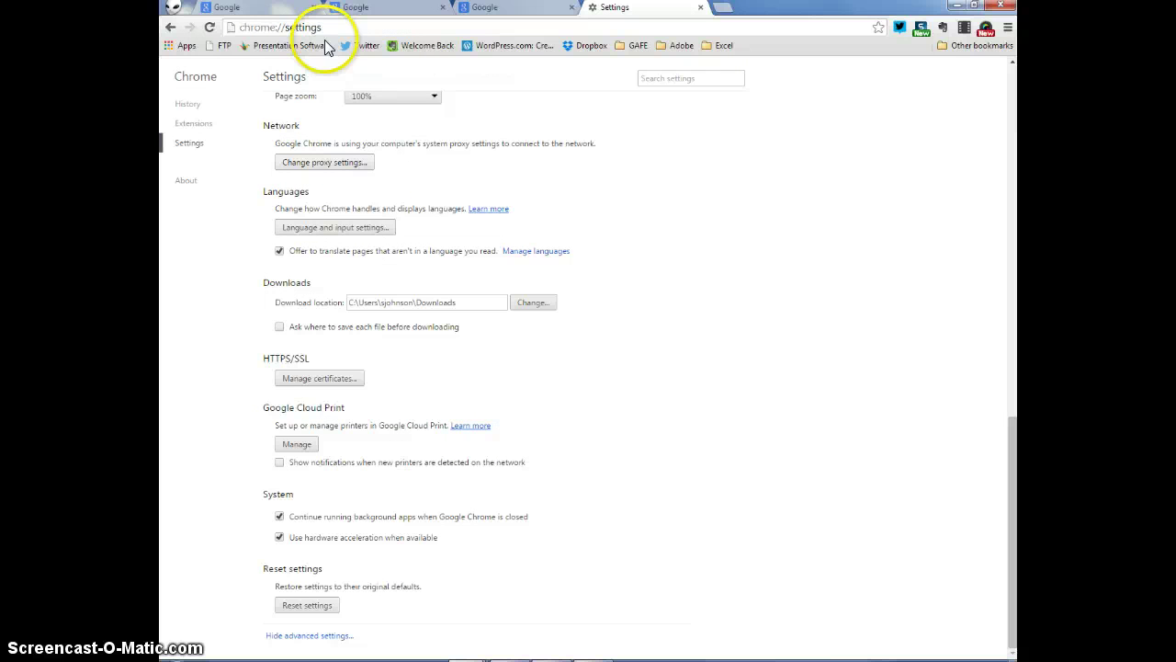
type("google.")
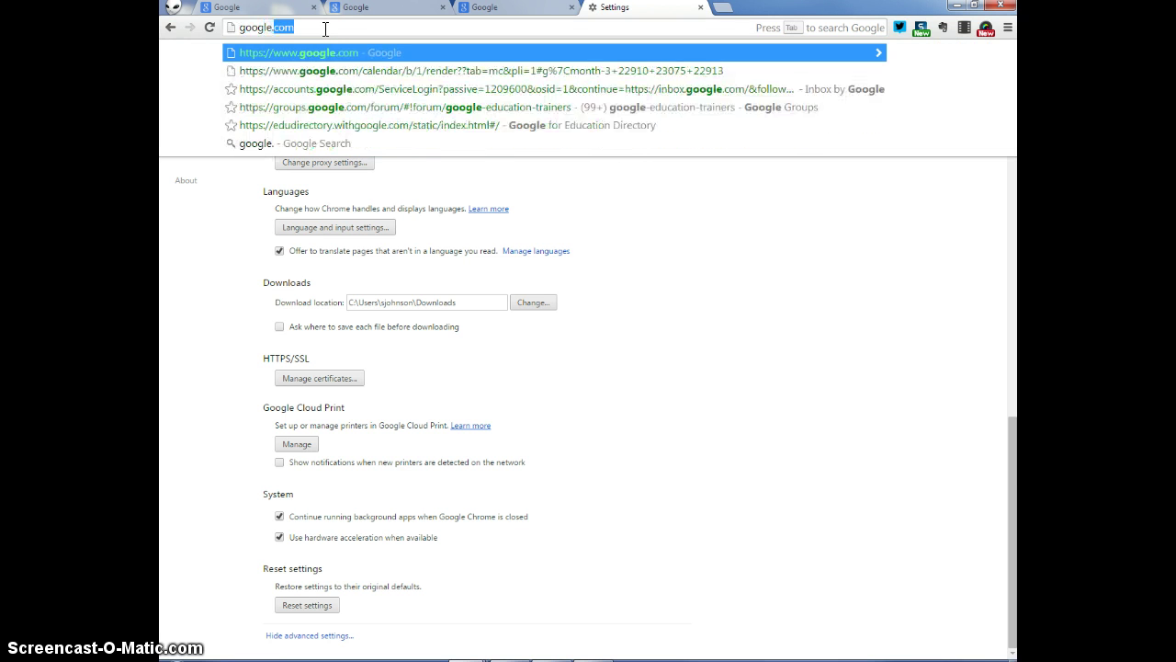
key("Return")
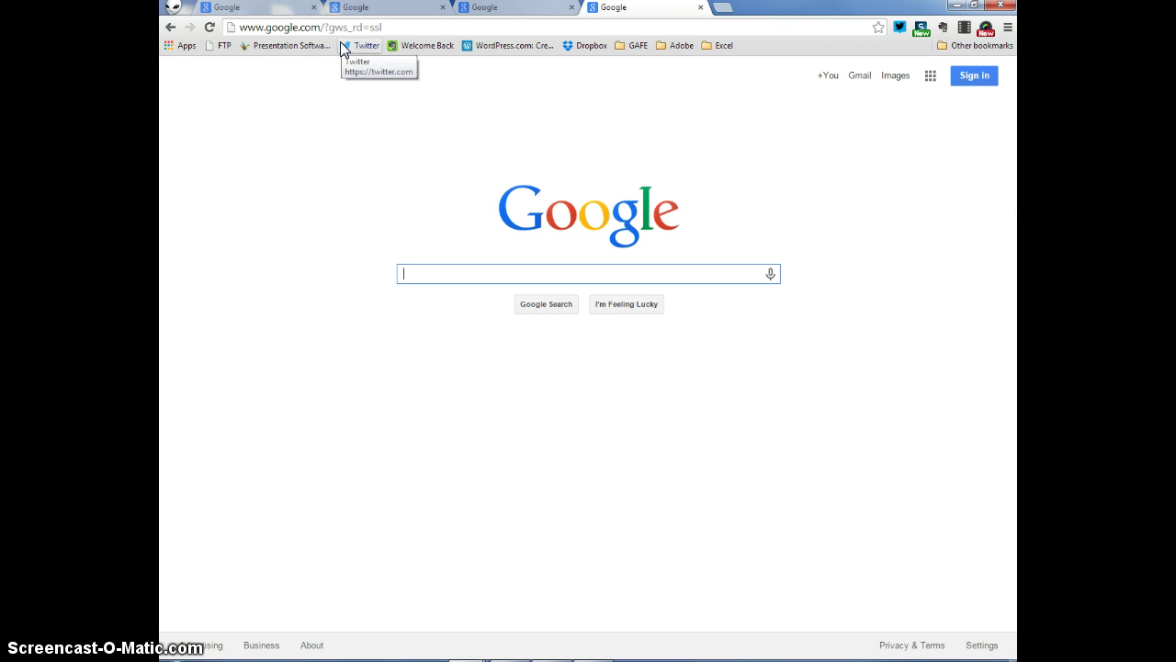
Show Chrome's advanced settings and view the saved web passwords under Passwords and forms
left_click(1006, 30)
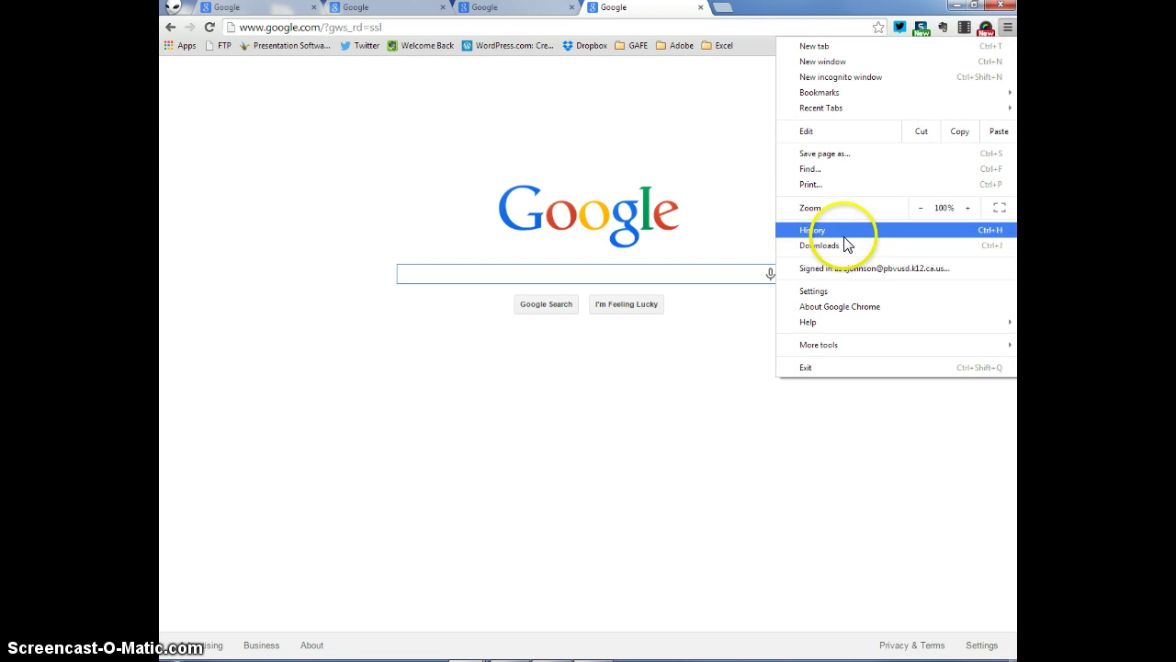
left_click(841, 291)
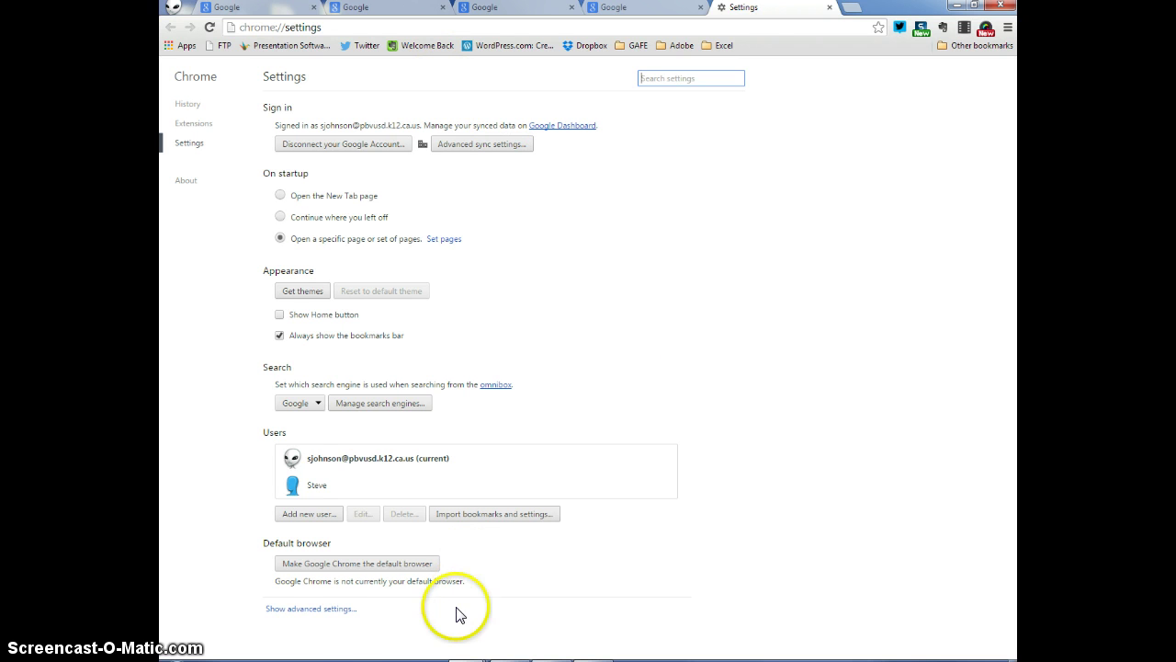
left_click(311, 609)
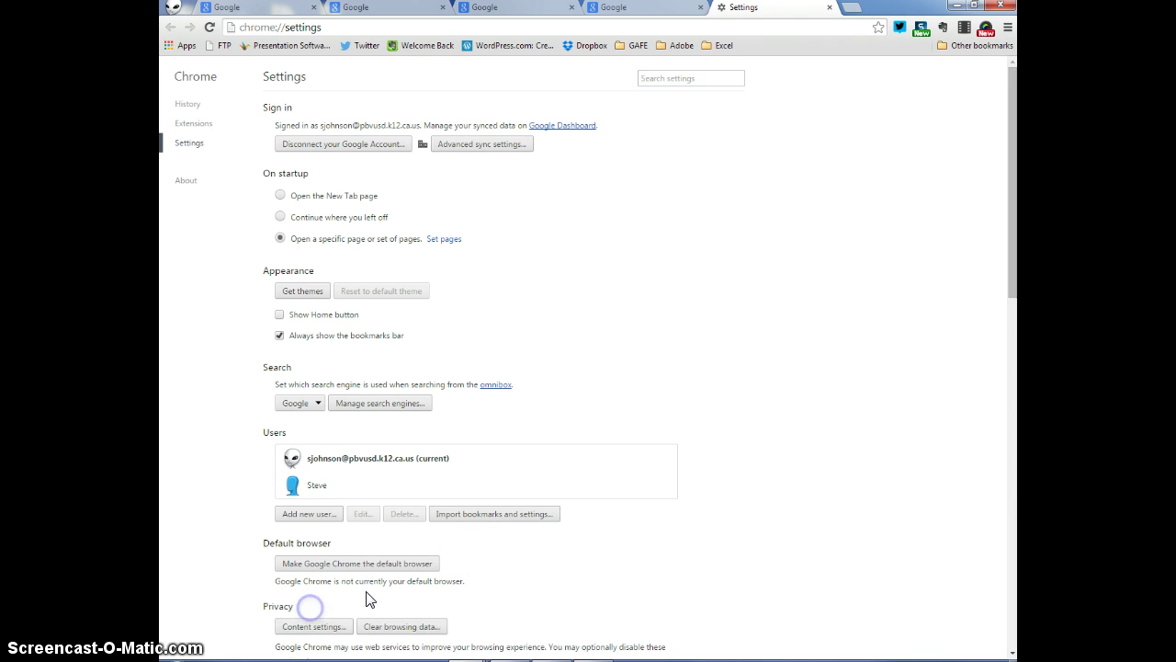
scroll(696, 560, "down", 3)
scroll(696, 561, "down", 7)
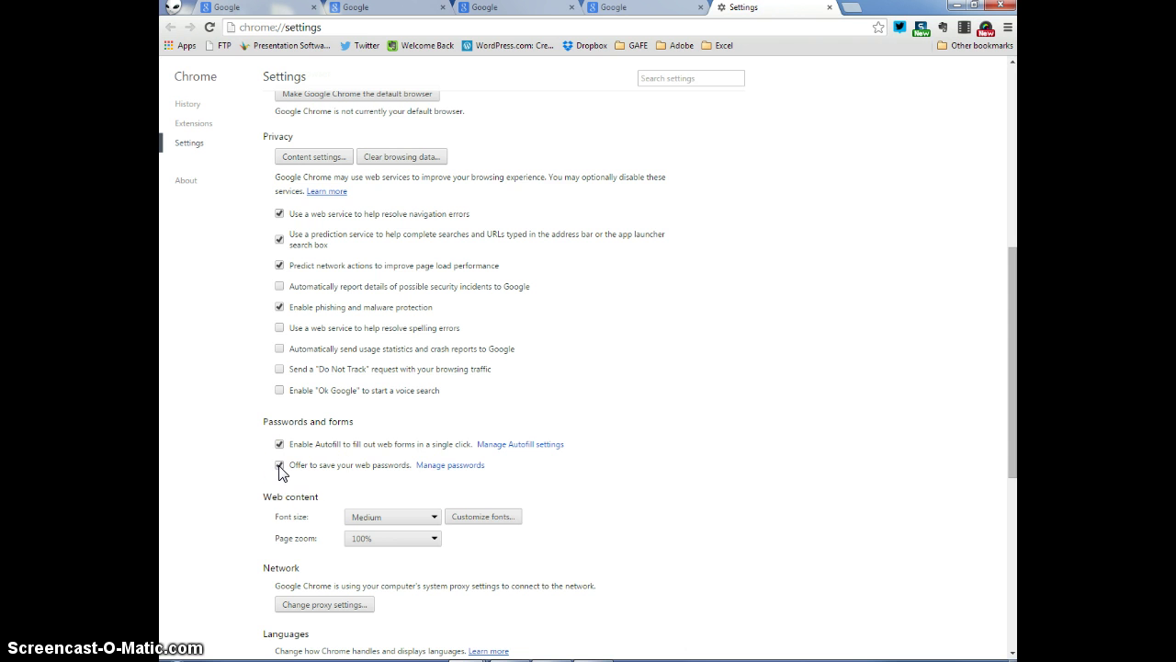
left_click(446, 465)
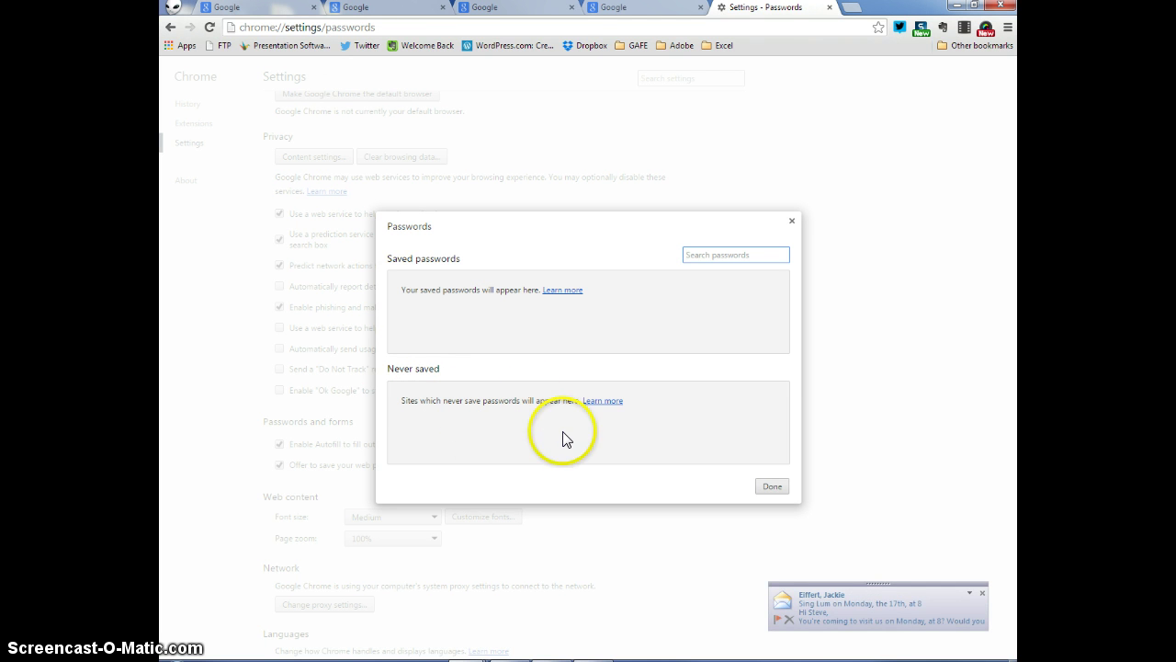
left_click(772, 484)
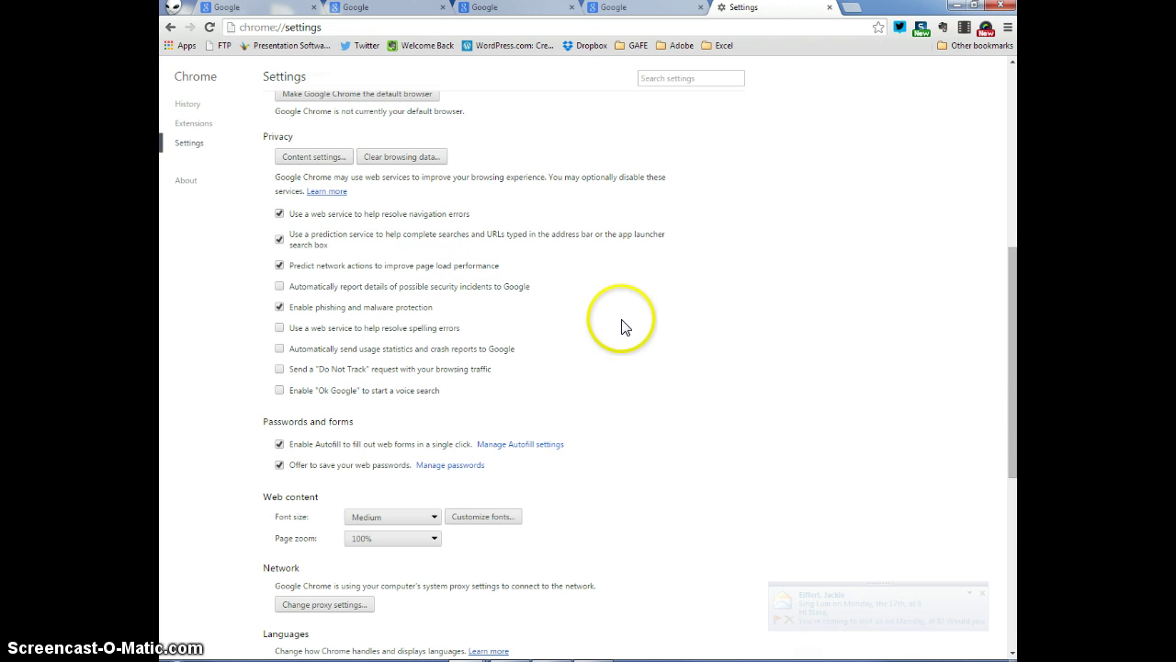
Switch to Mozilla Firefox and clear browsing and download history, cookies, cache and active logins for the Everything time range
left_click(957, 8)
double_click(195, 427)
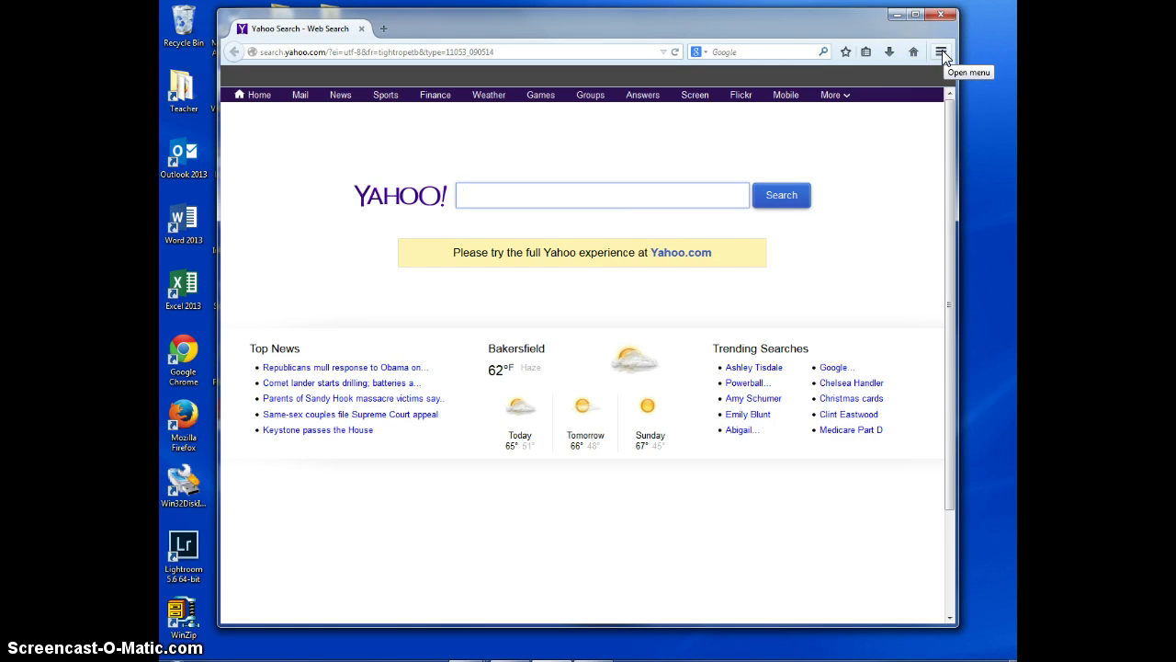
left_click(941, 52)
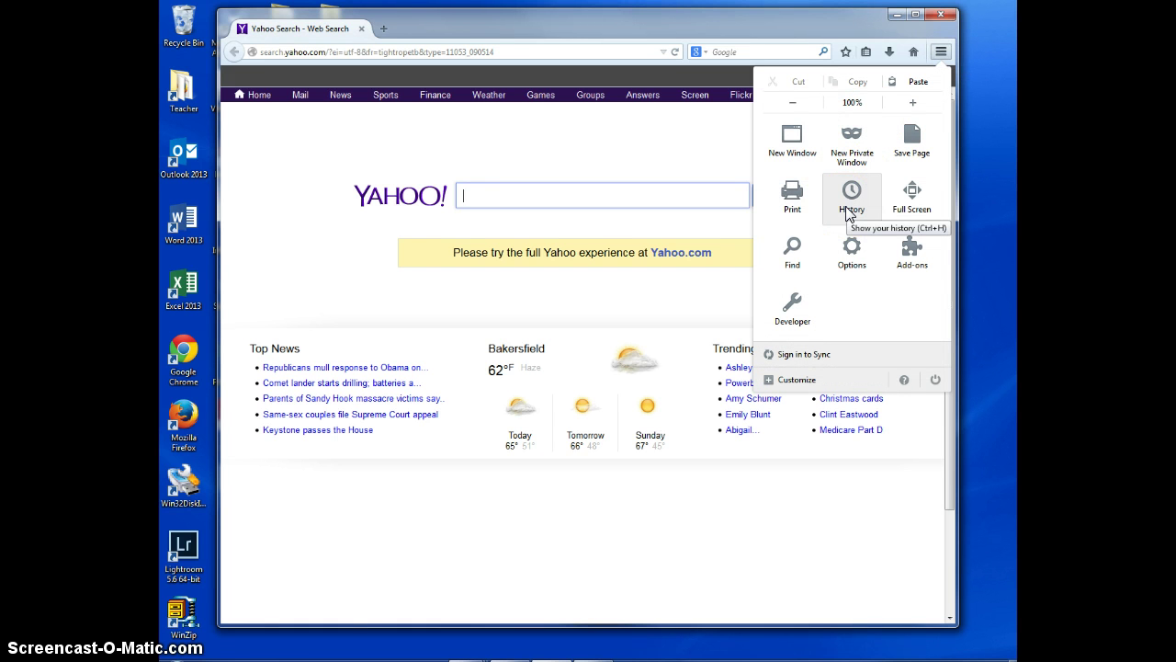
left_click(850, 207)
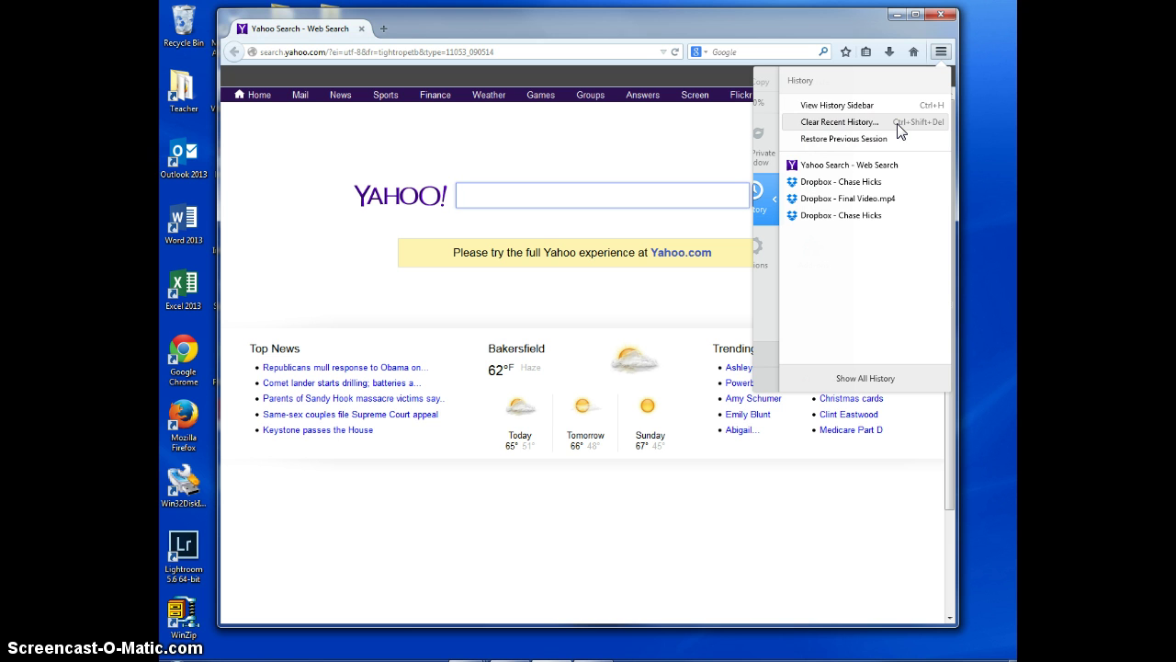
left_click(839, 125)
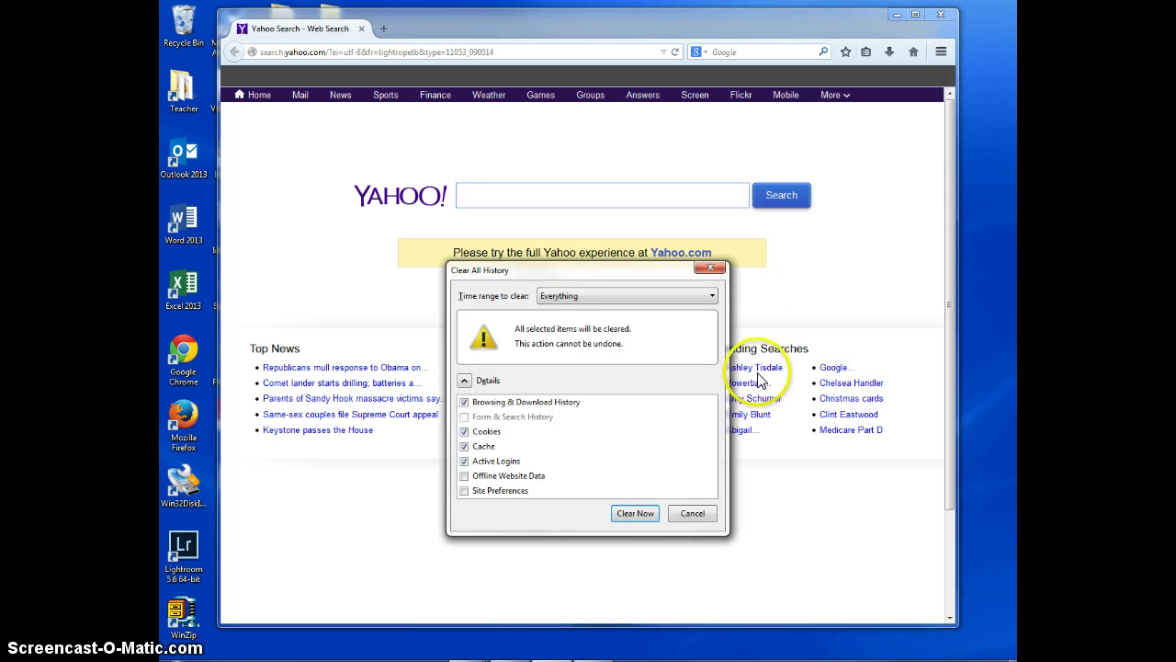
left_click(638, 512)
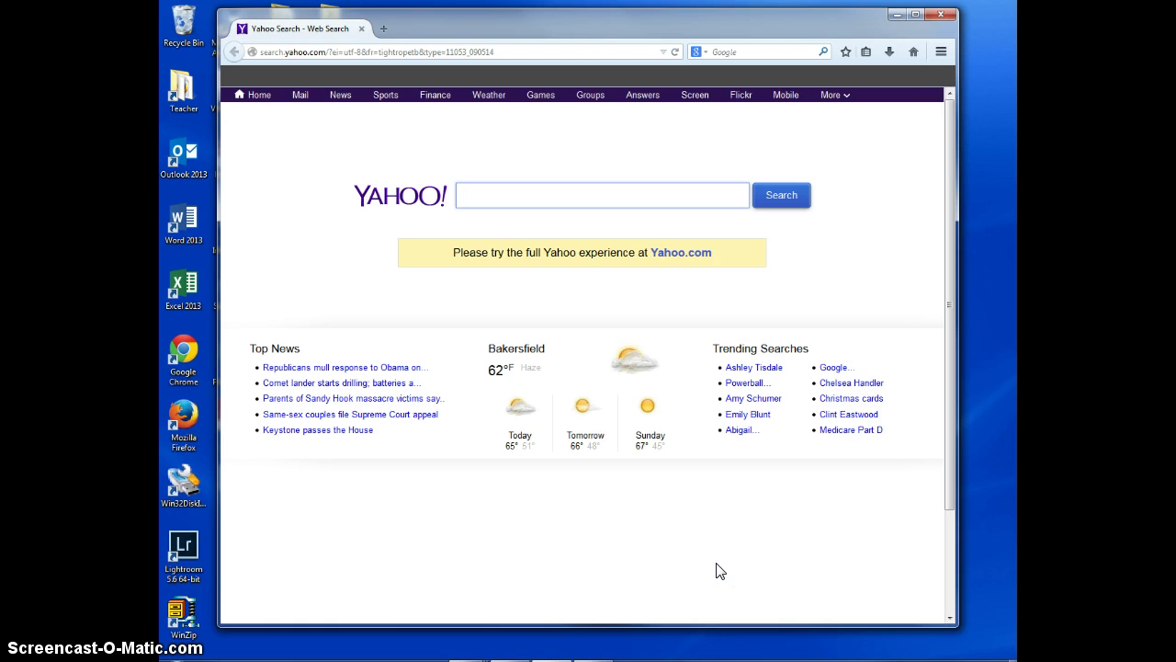
Examine the saved passwords in Firefox's Security options, selecting the id.apple.com entry, and close the options and the browser
left_click(941, 51)
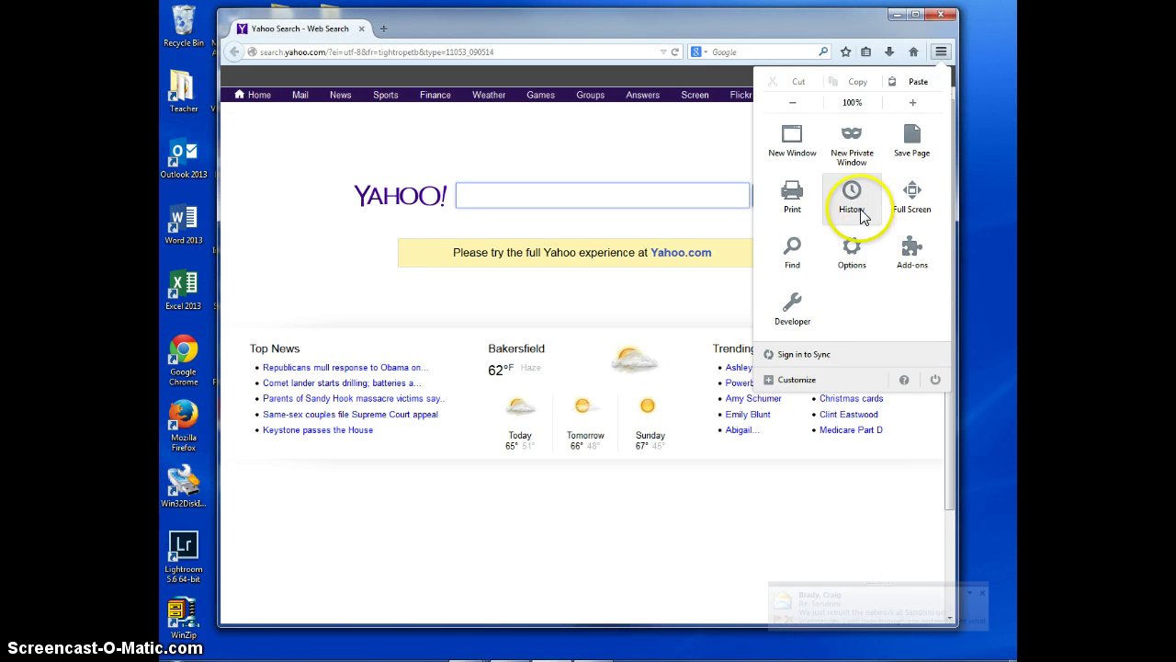
left_click(853, 252)
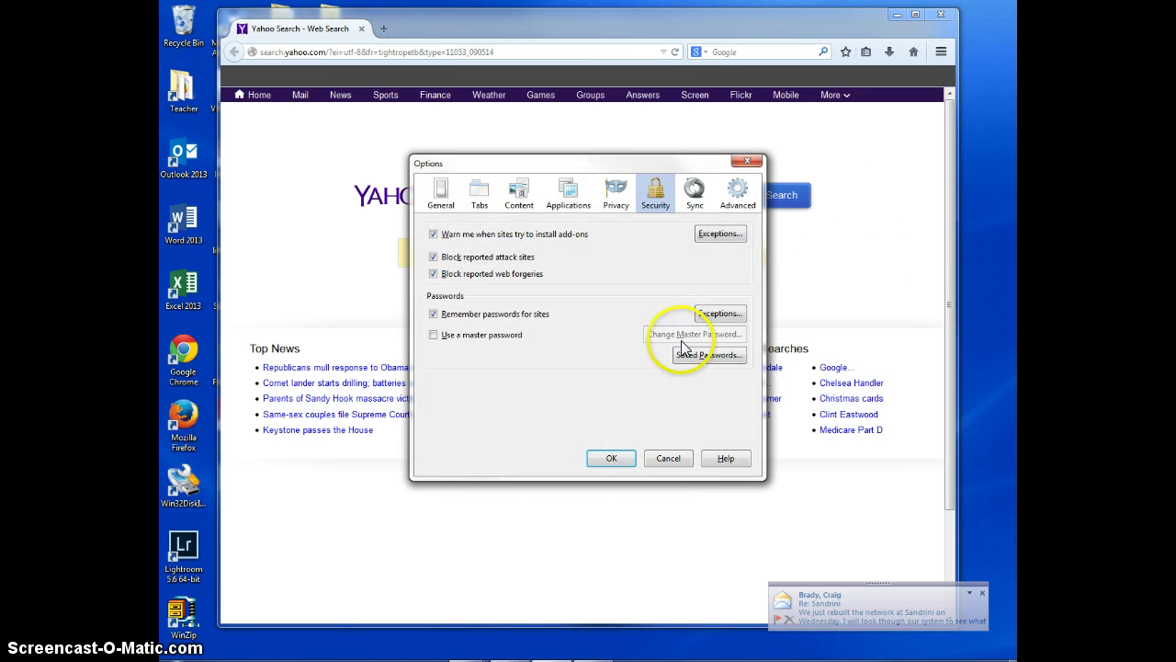
left_click(663, 193)
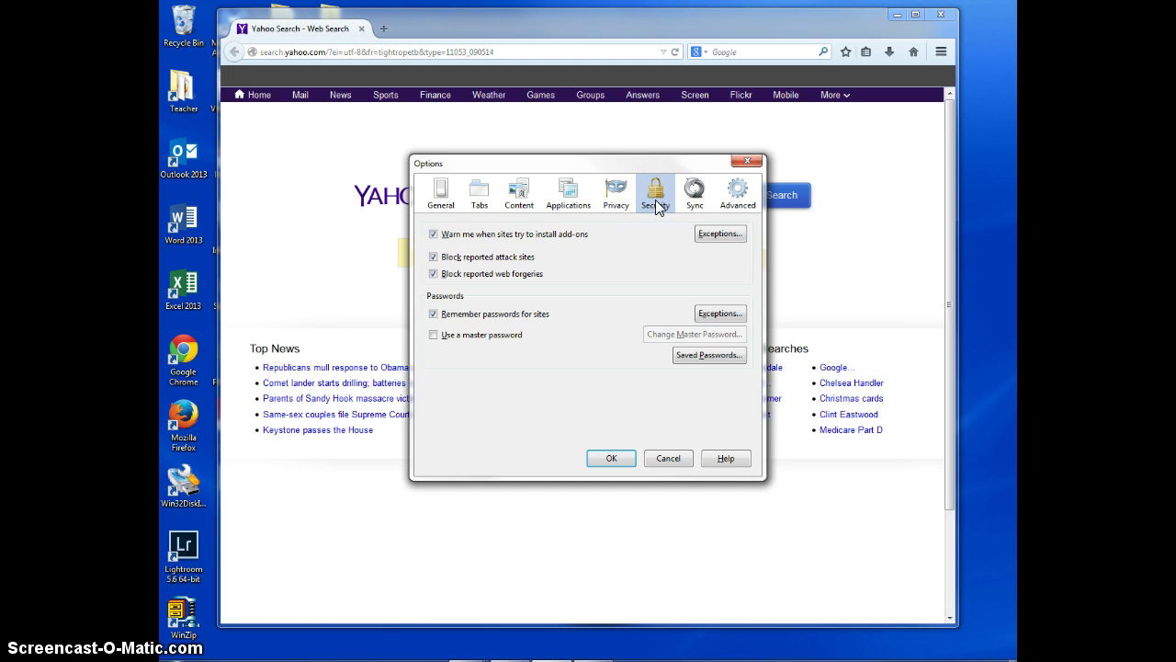
left_click(707, 357)
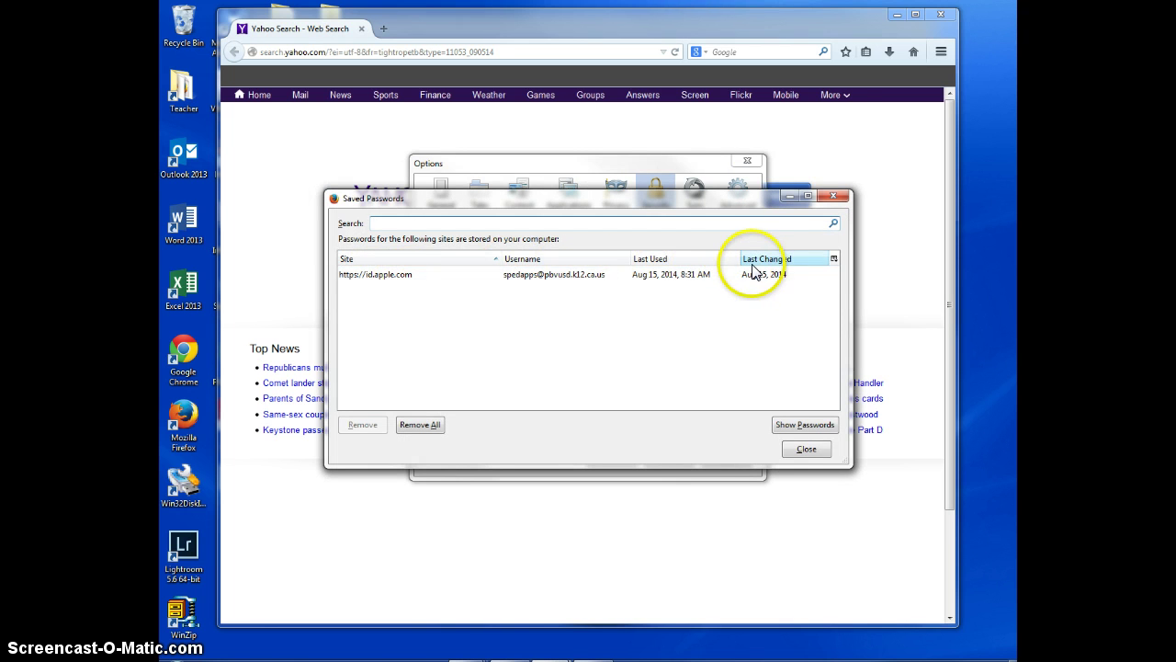
left_click(369, 276)
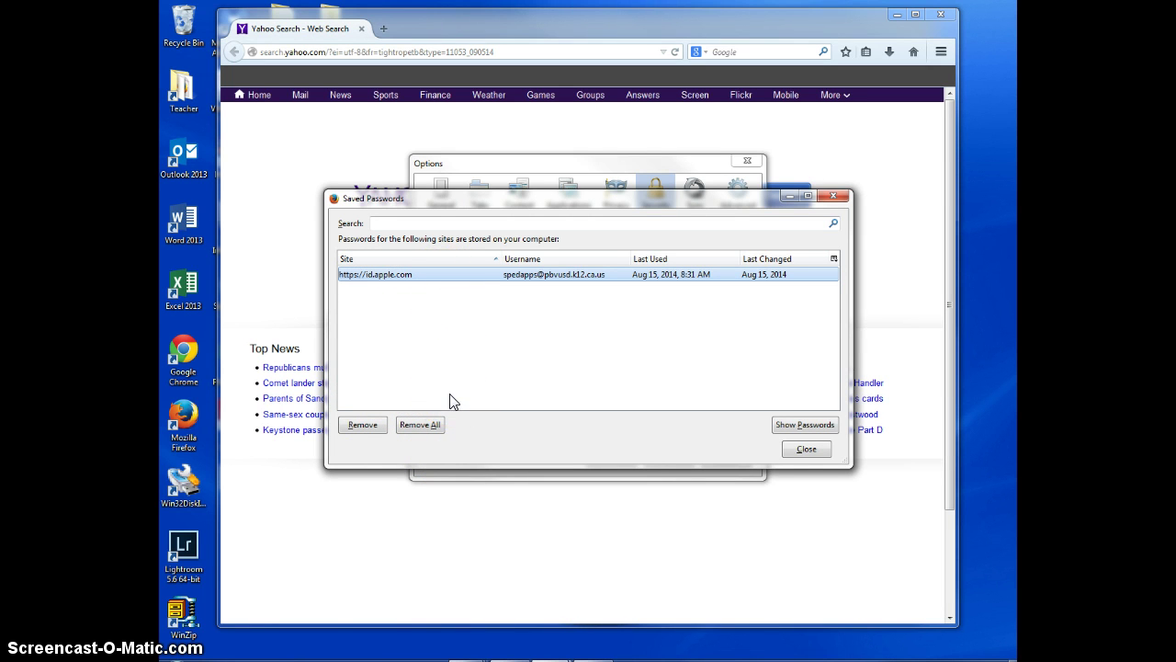
left_click(799, 449)
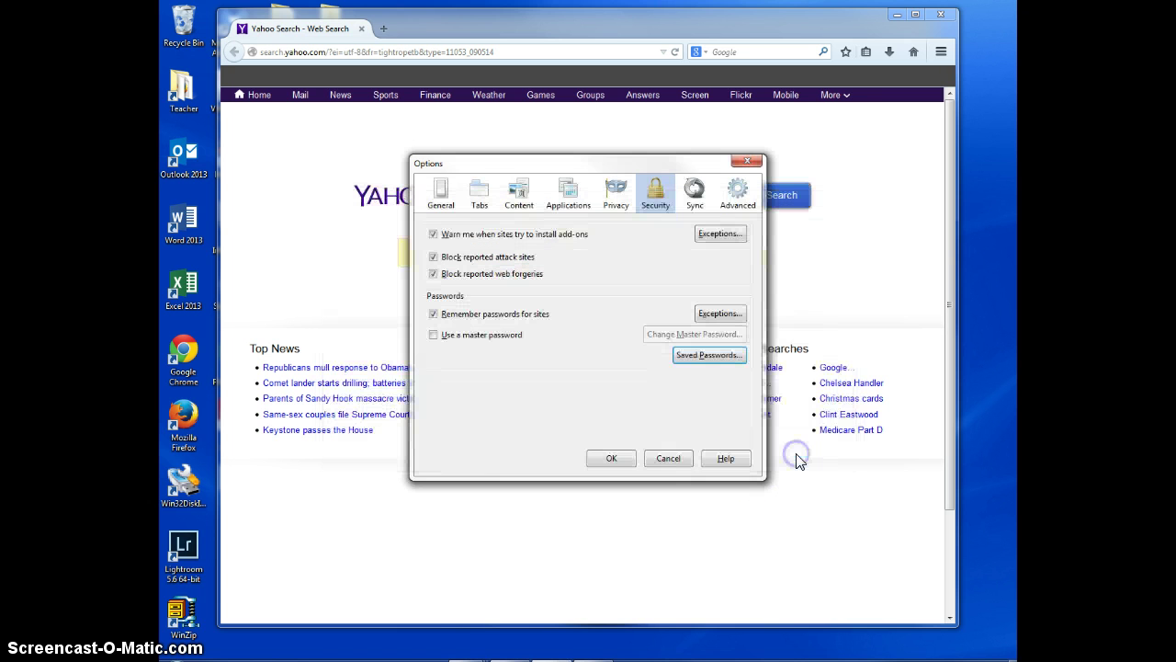
left_click(747, 163)
left_click(940, 15)
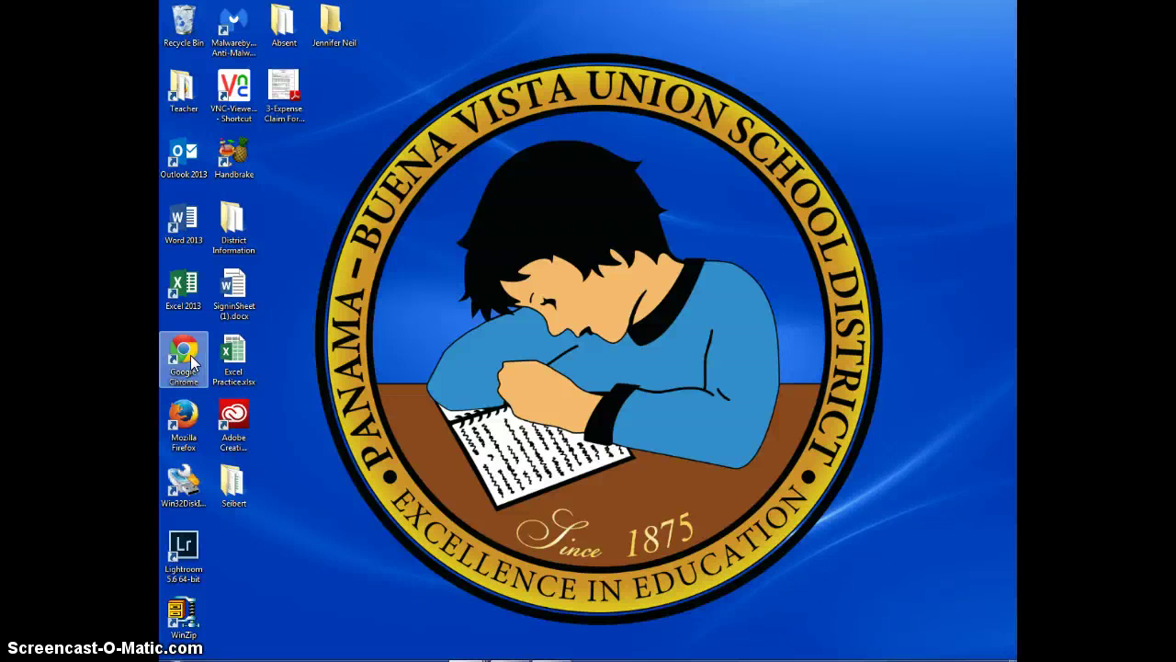
left_click(186, 418)
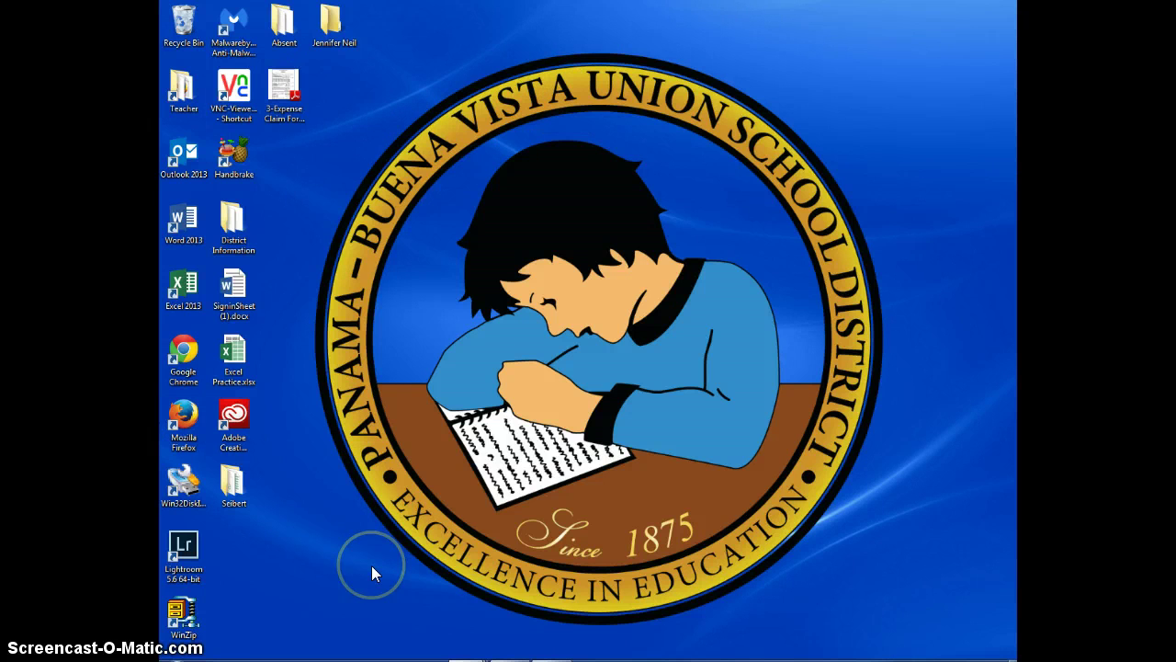
left_click(185, 360)
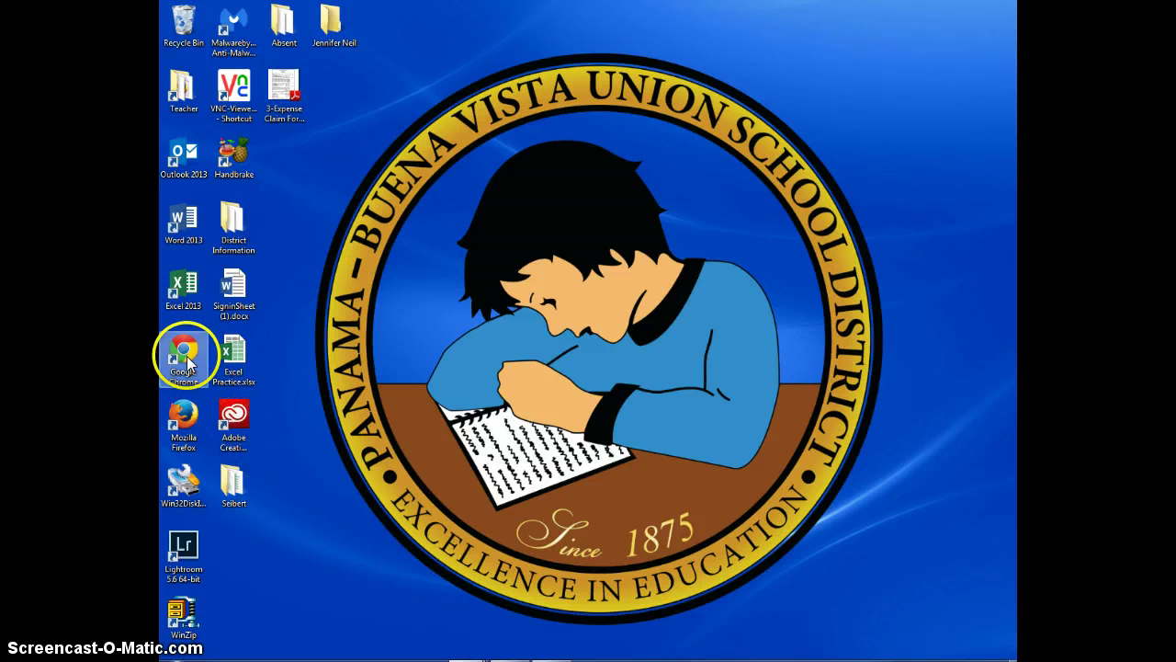
left_click(188, 424)
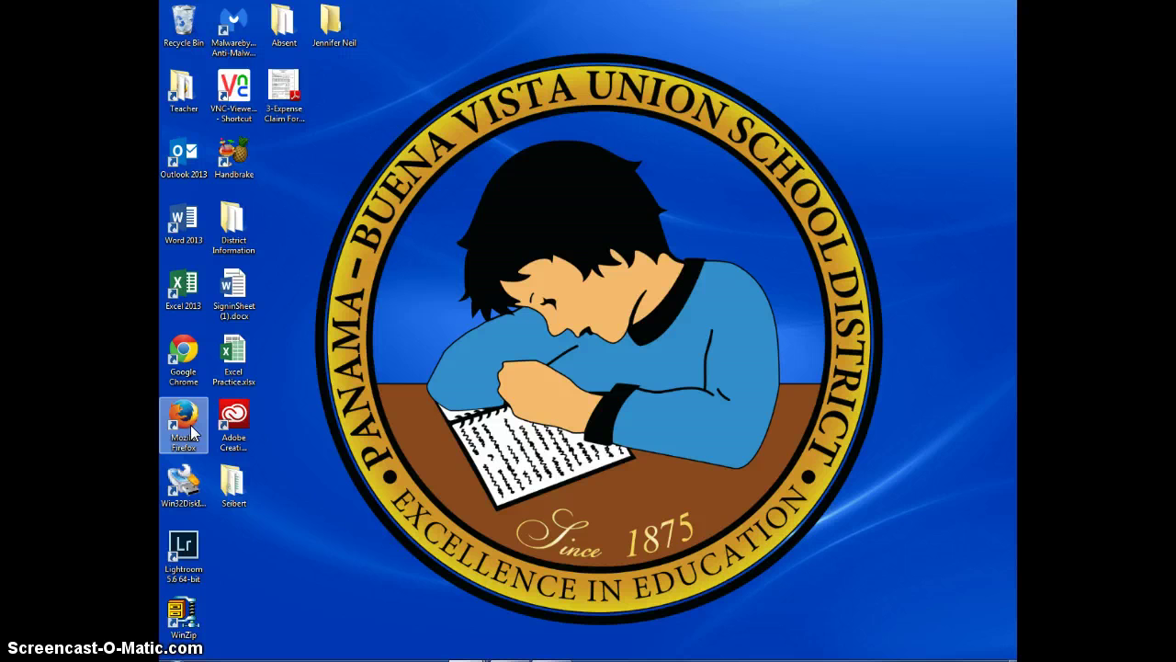
left_click(230, 509)
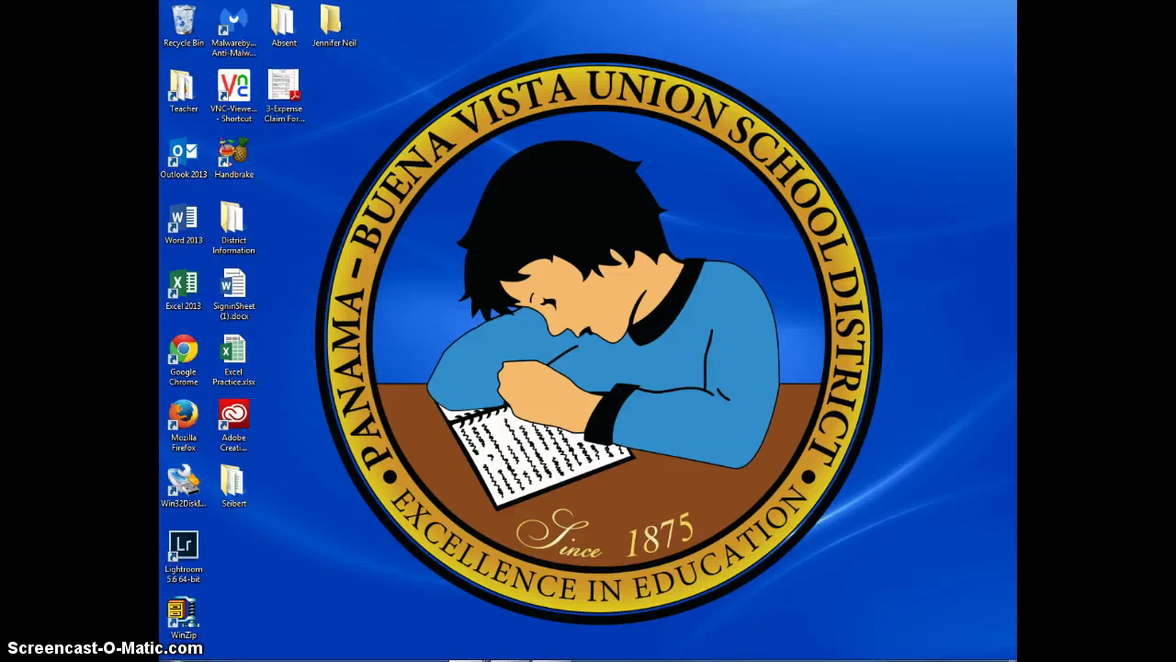